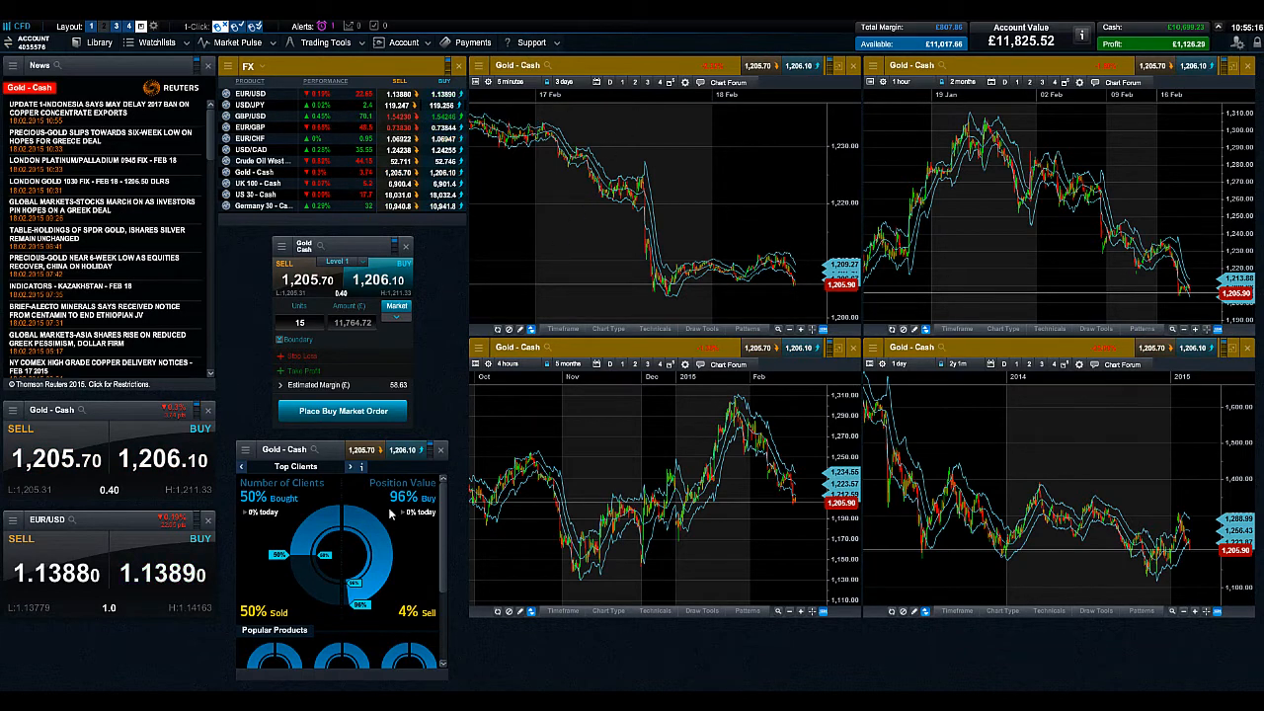
Select US 30 - Cash then EUR/USD in the watchlist, switching linked panels to EUR/USD, and show the link-group colours.
click(296, 195)
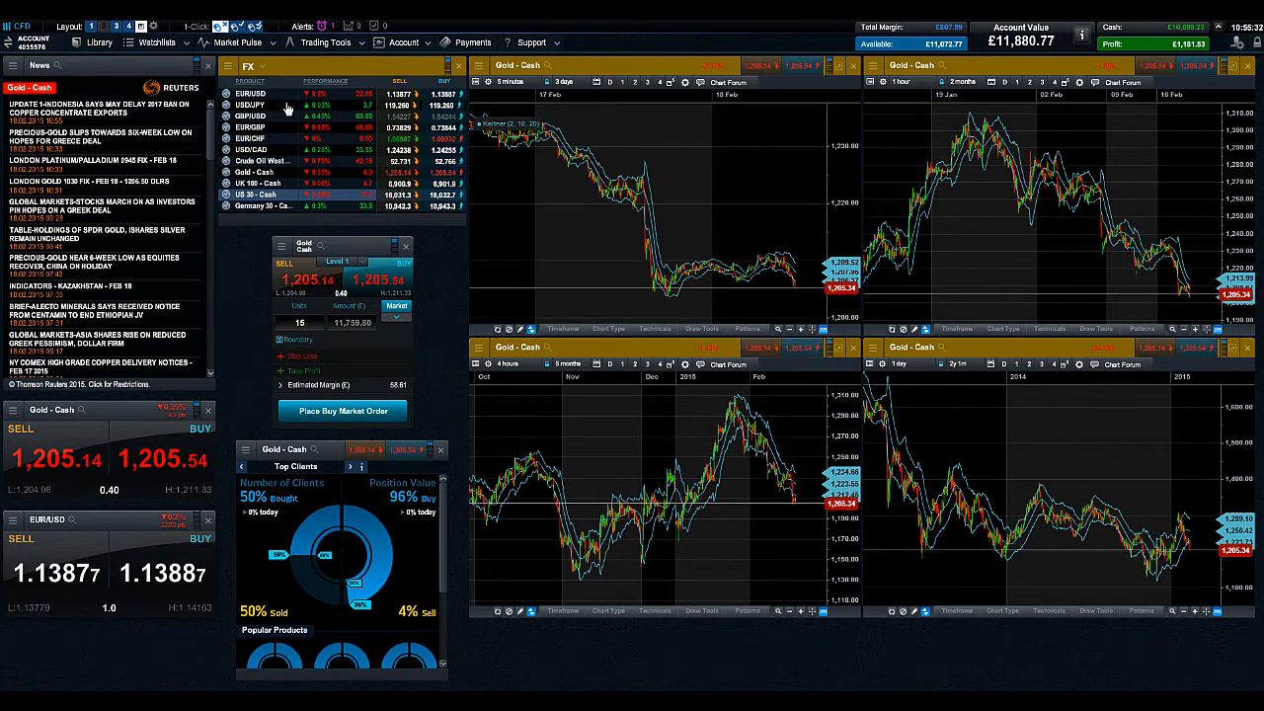
click(249, 102)
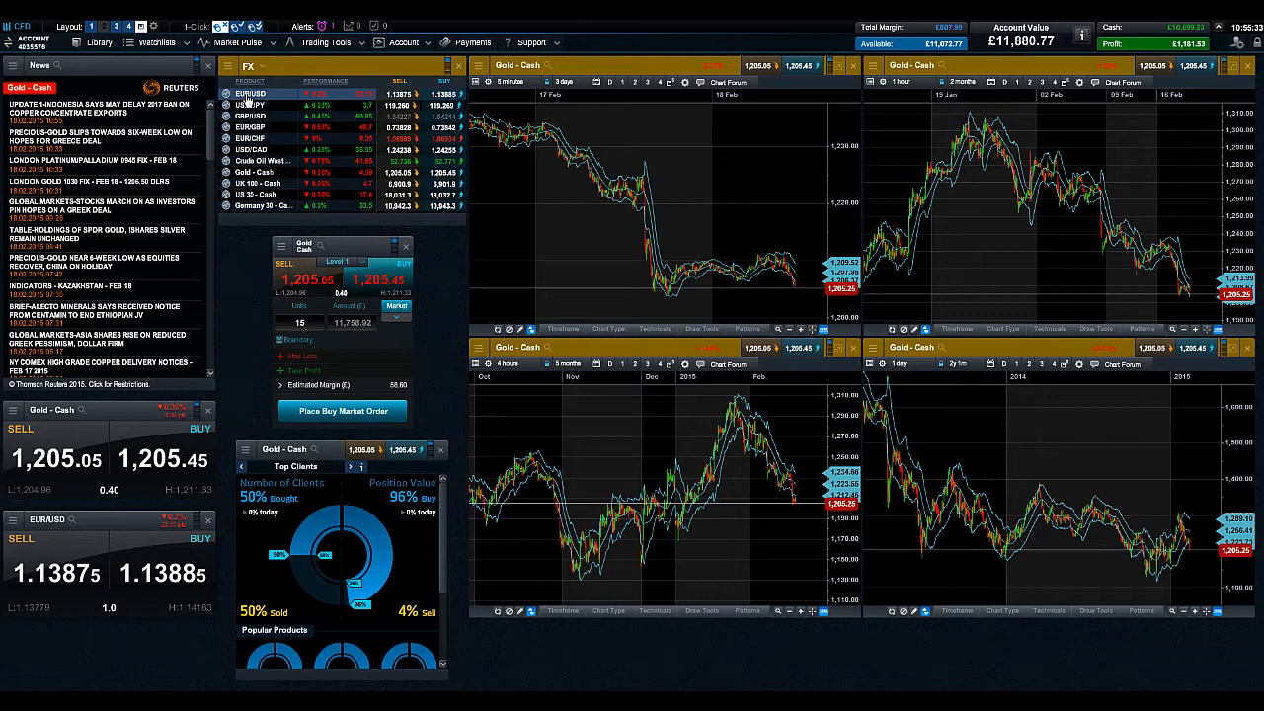
double_click(249, 93)
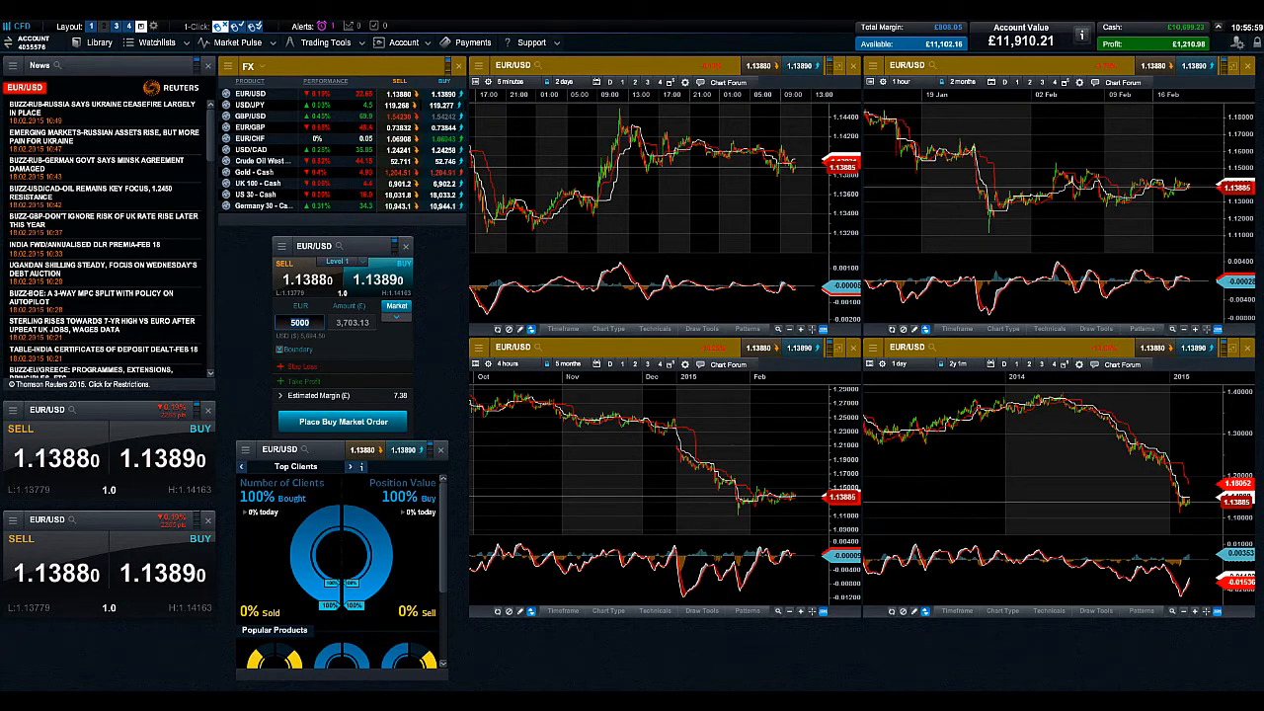
click(228, 68)
mouse_move(264, 166)
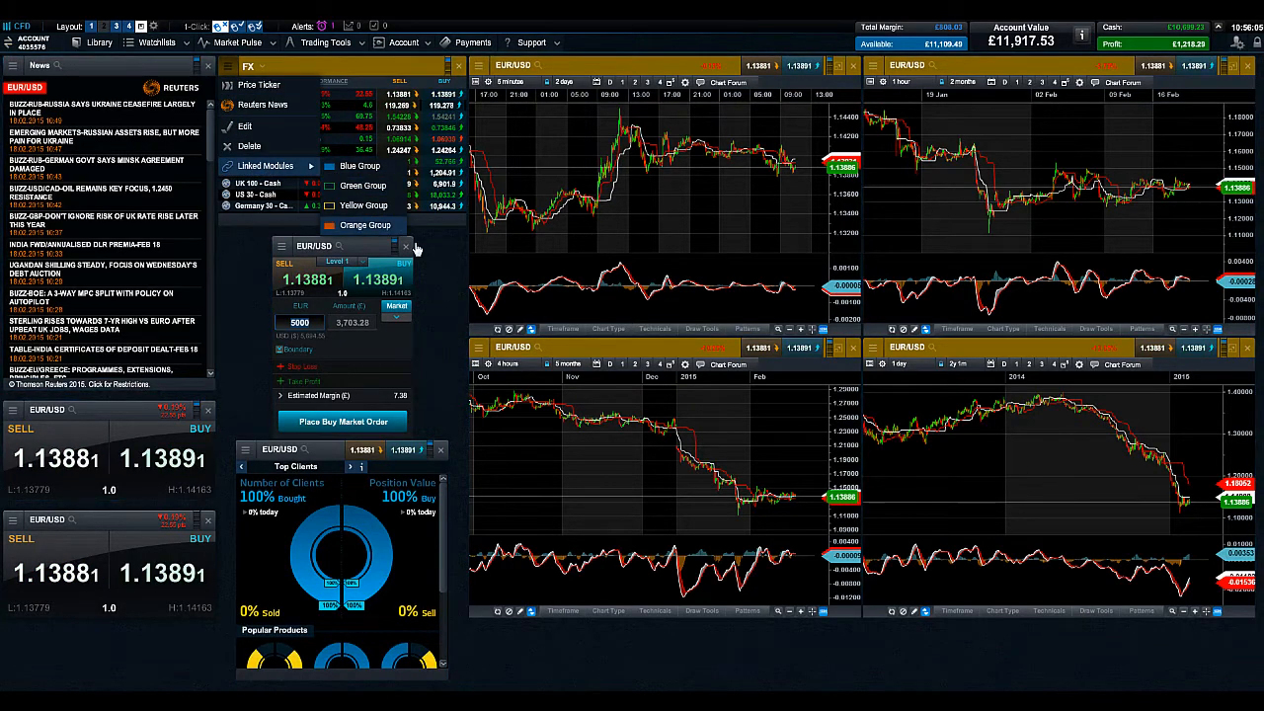
Dismiss the link-group menu and flip the linked panels to Gold - Cash and back to EUR/USD.
click(360, 225)
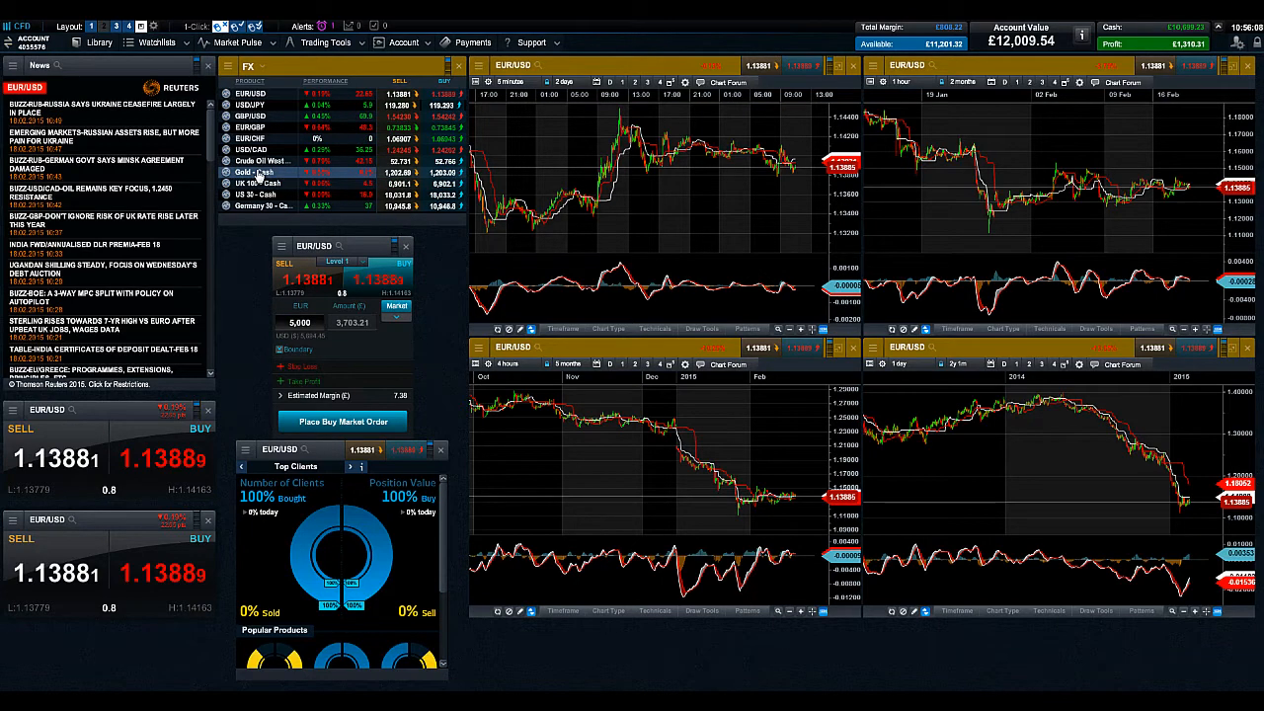
click(258, 171)
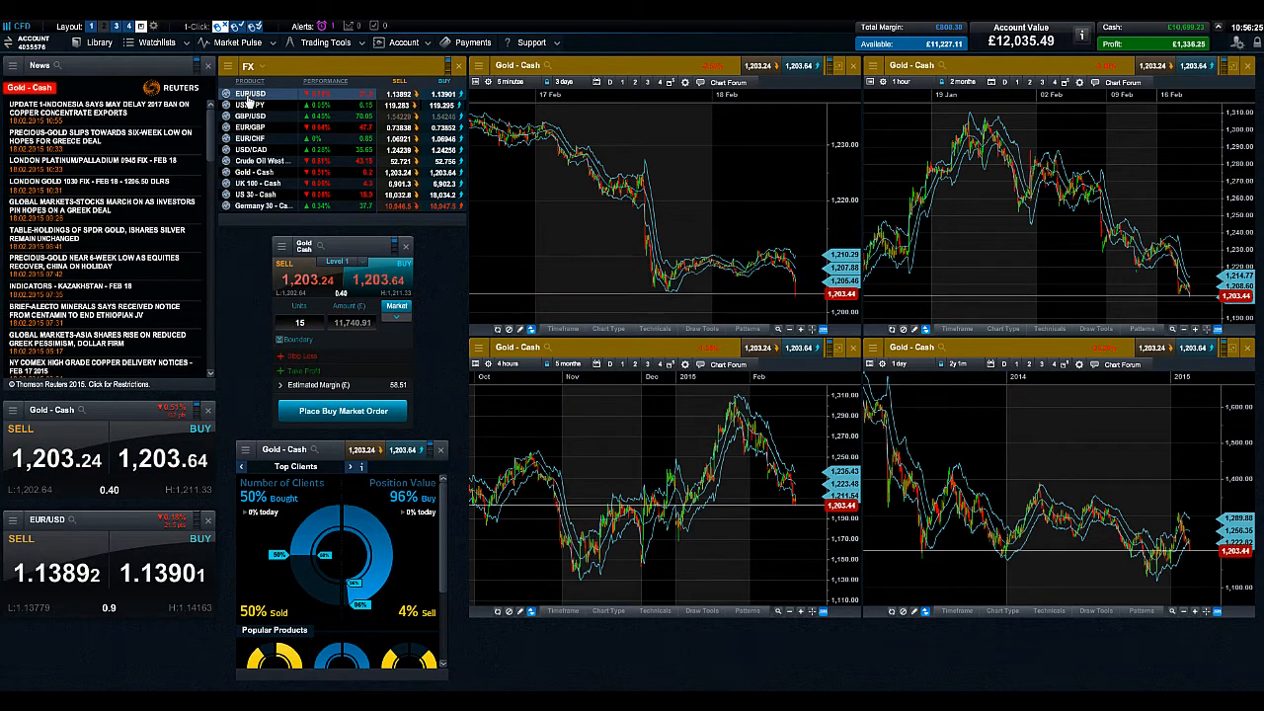
click(249, 93)
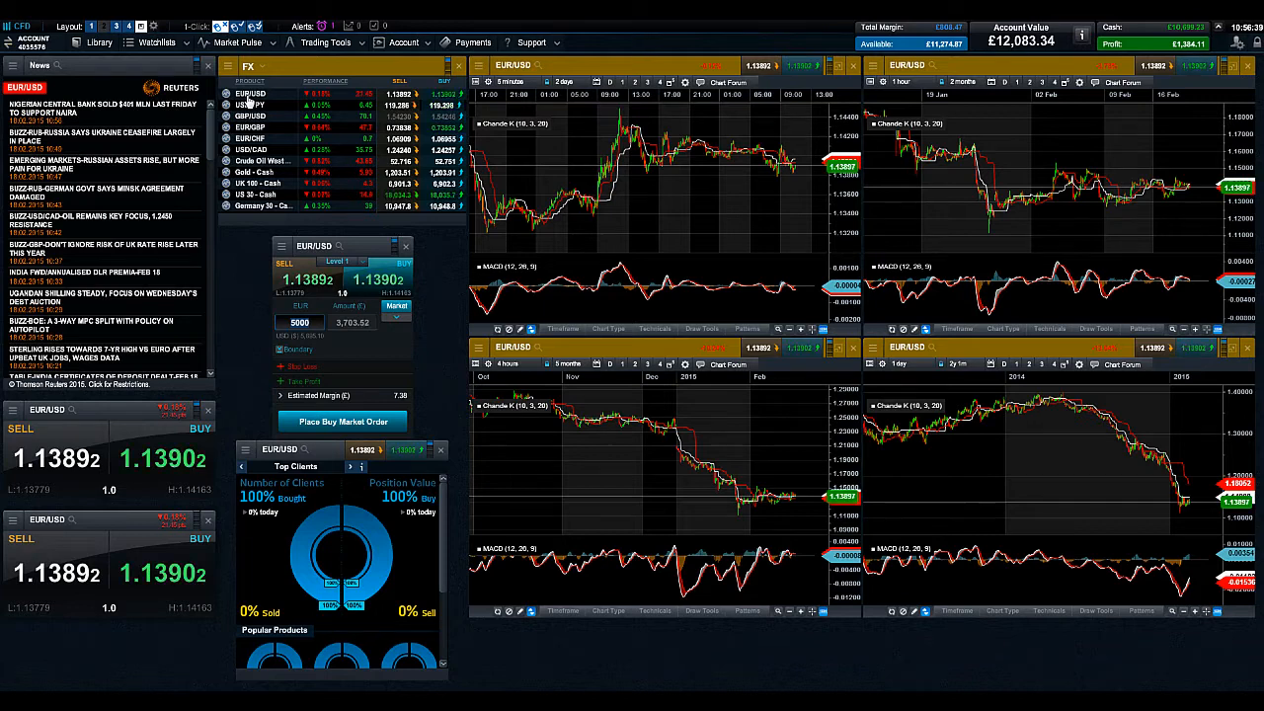
click(96, 44)
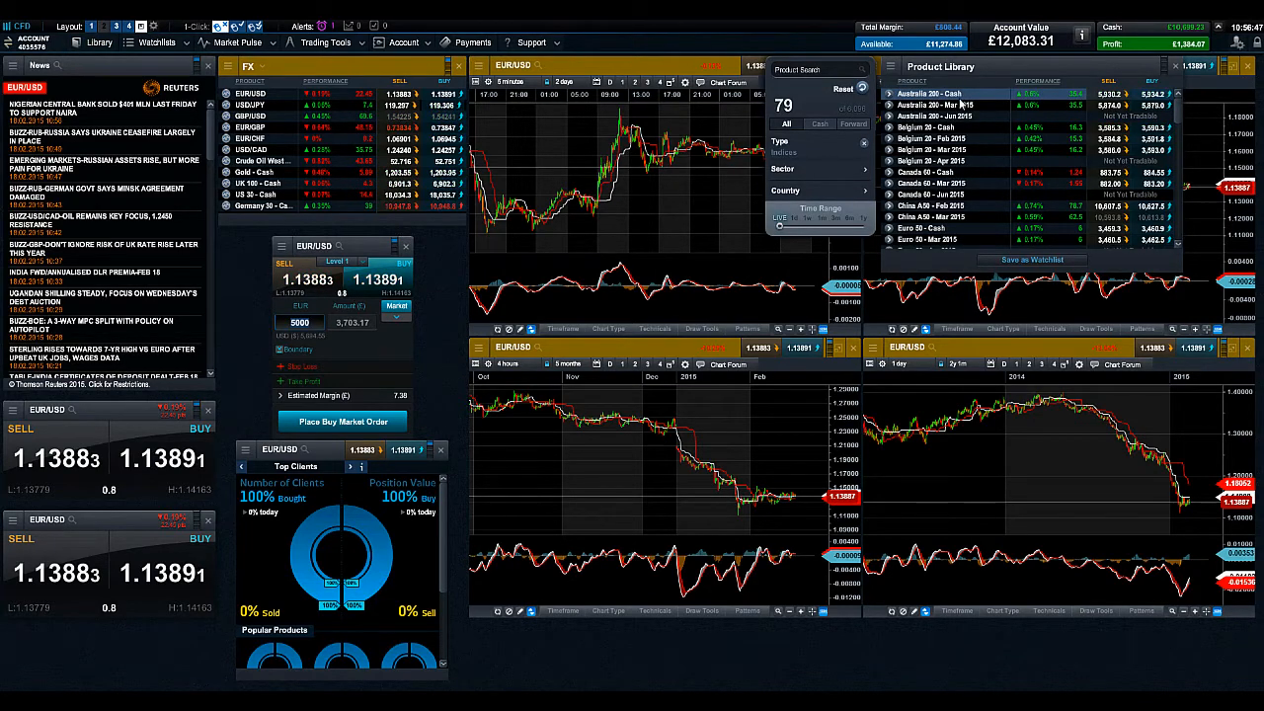
click(1177, 71)
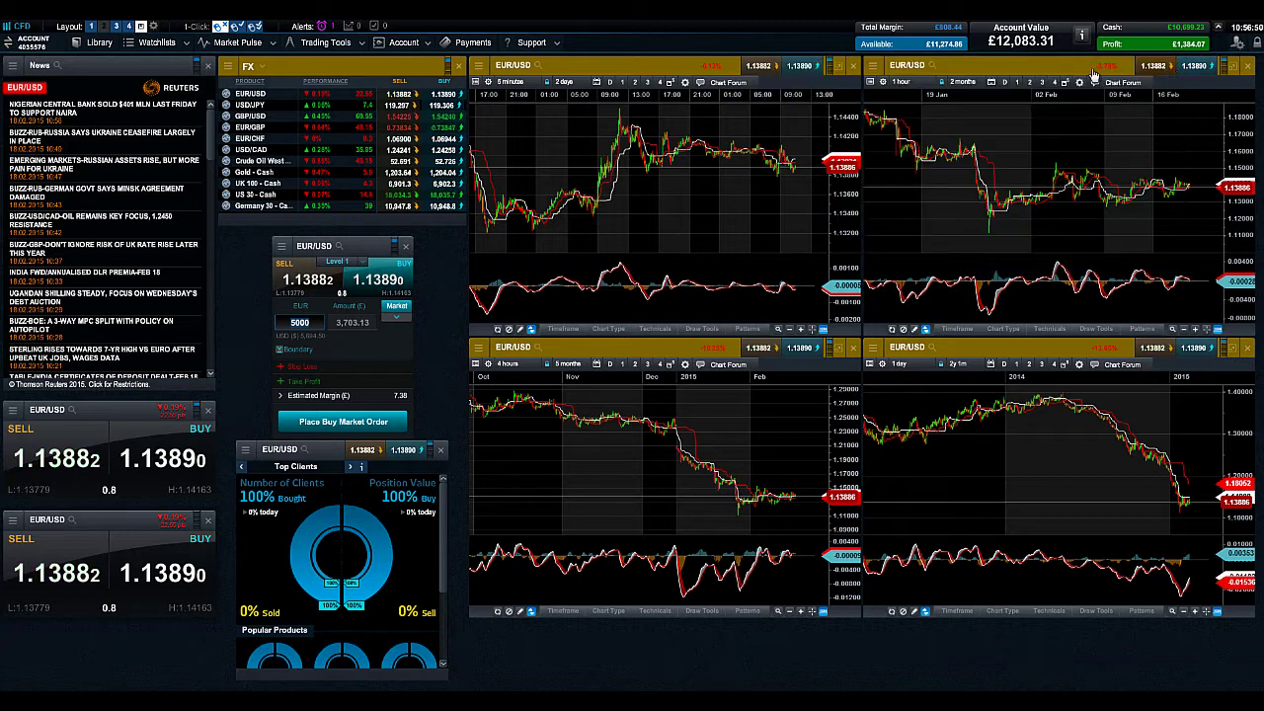
click(932, 66)
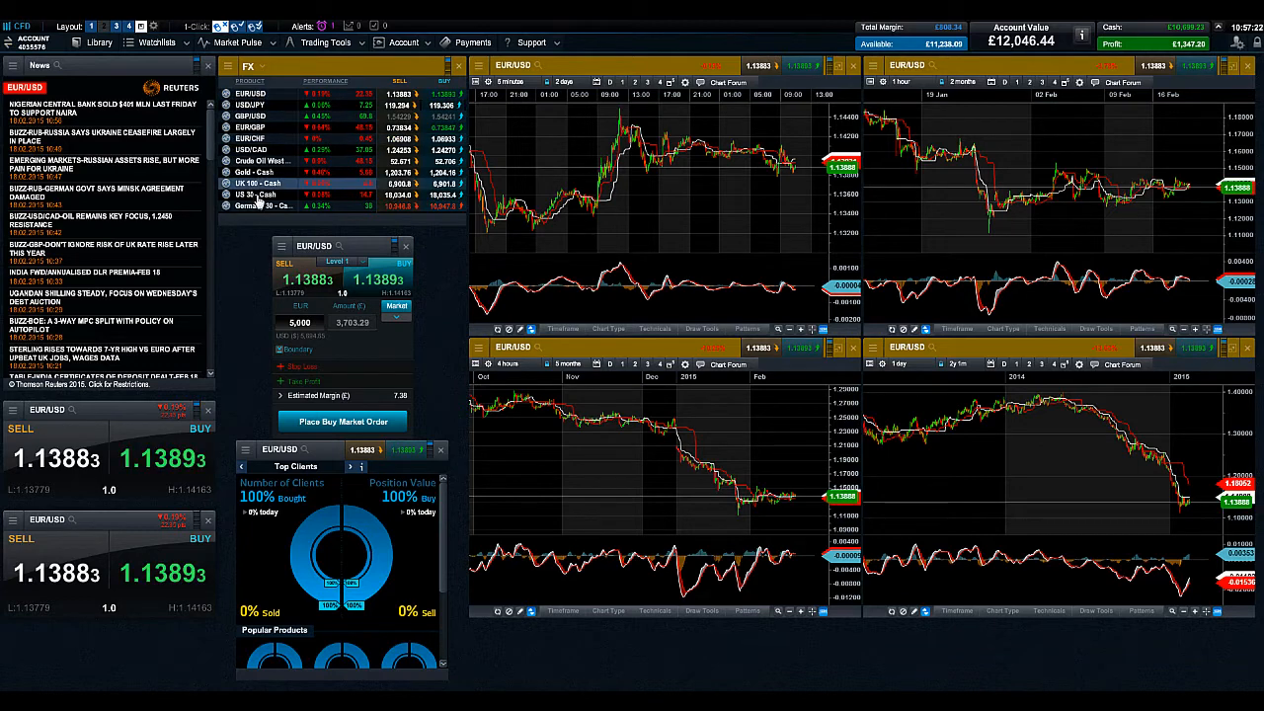
click(226, 94)
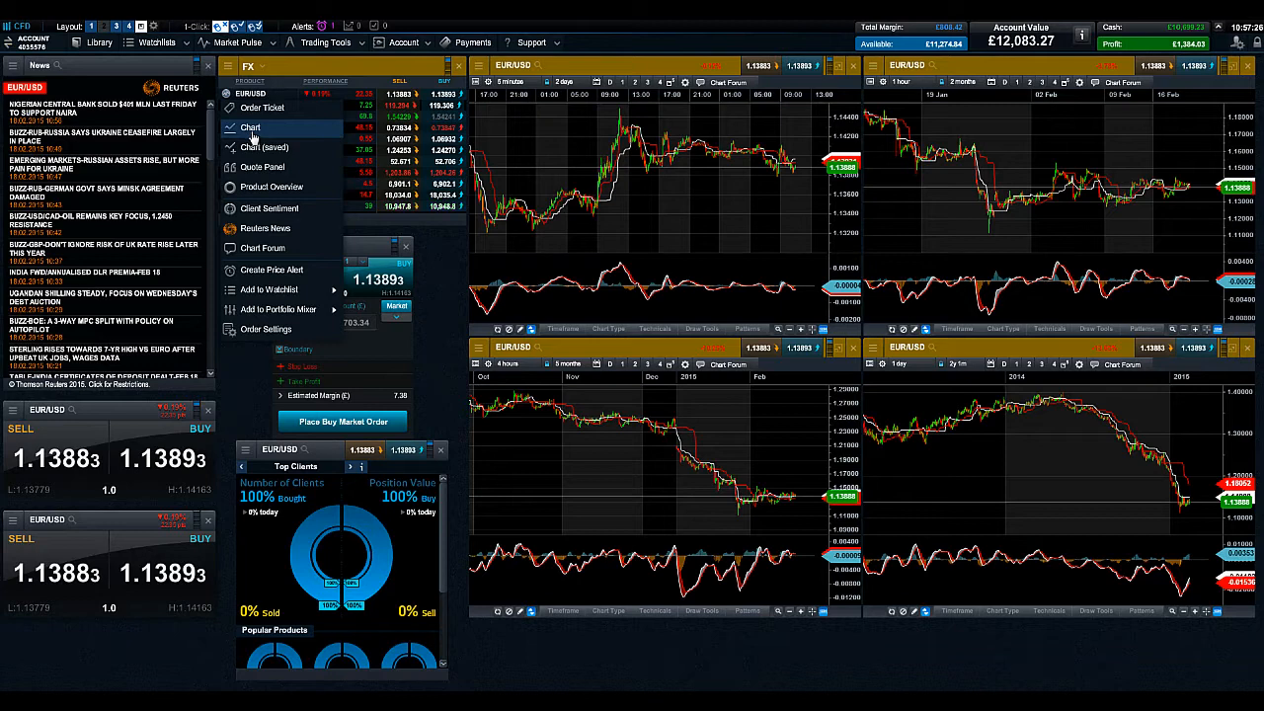
click(438, 285)
click(282, 246)
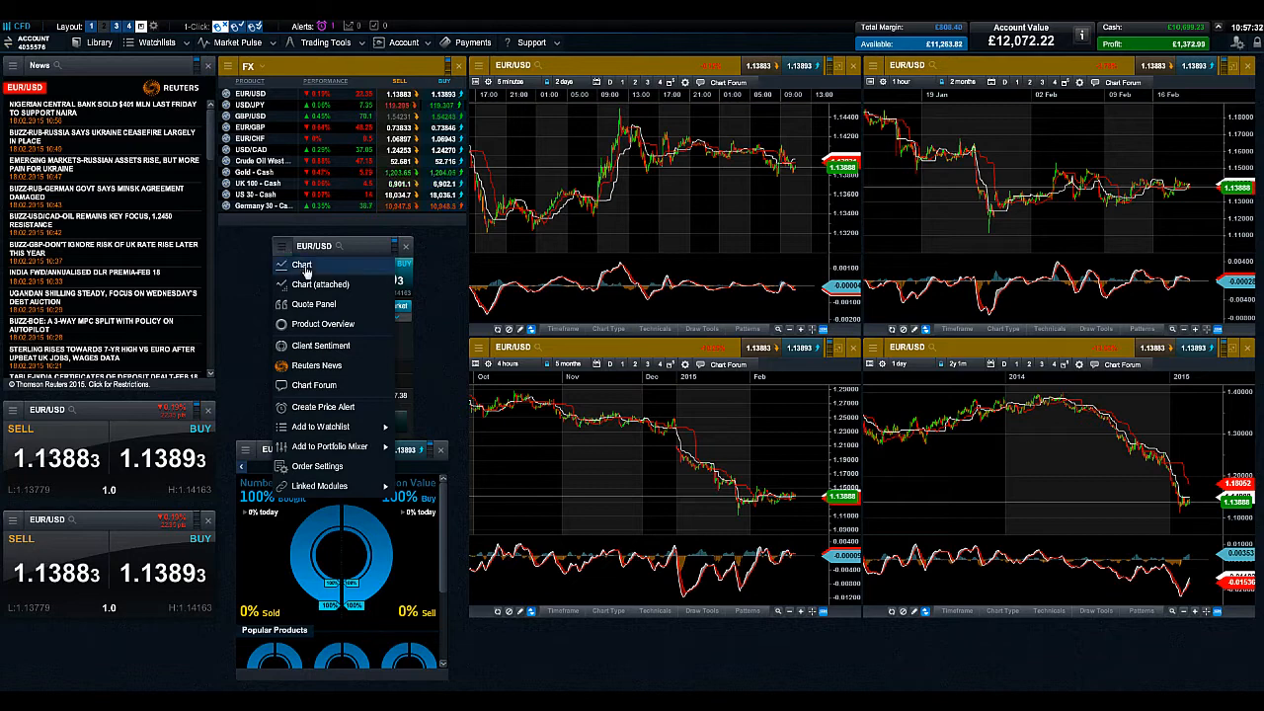
click(306, 268)
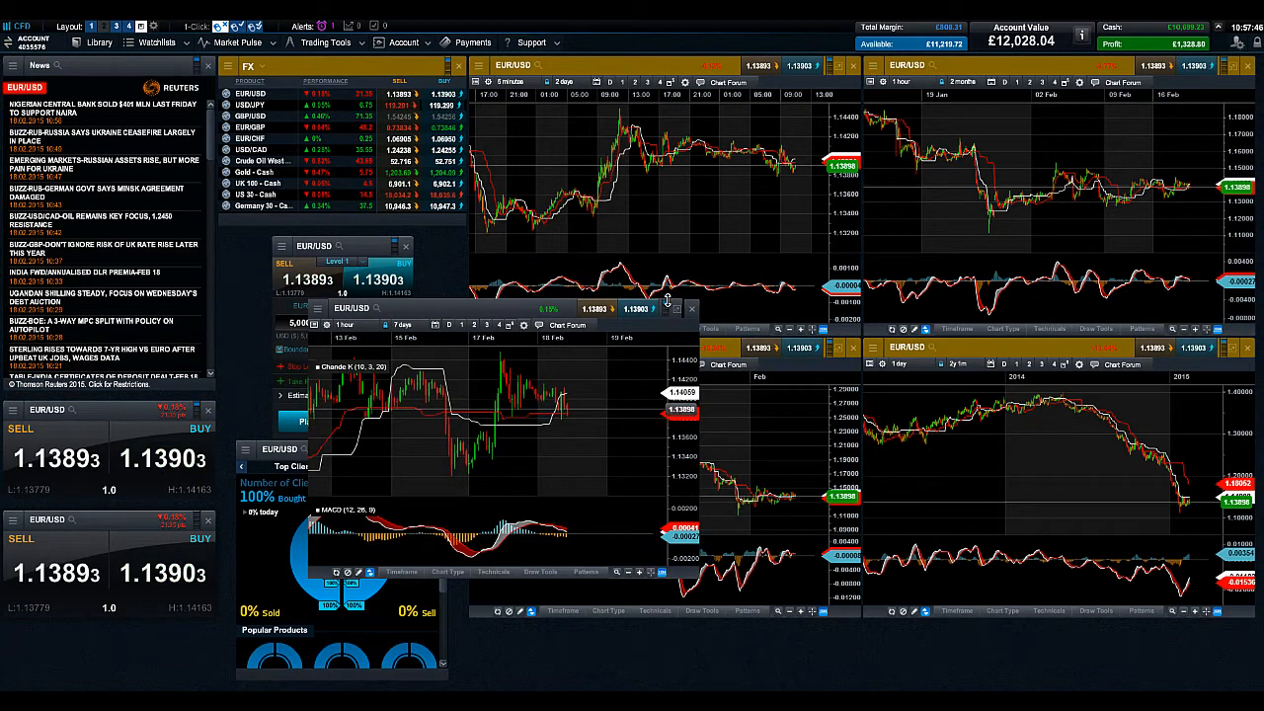
mouse_move(472, 420)
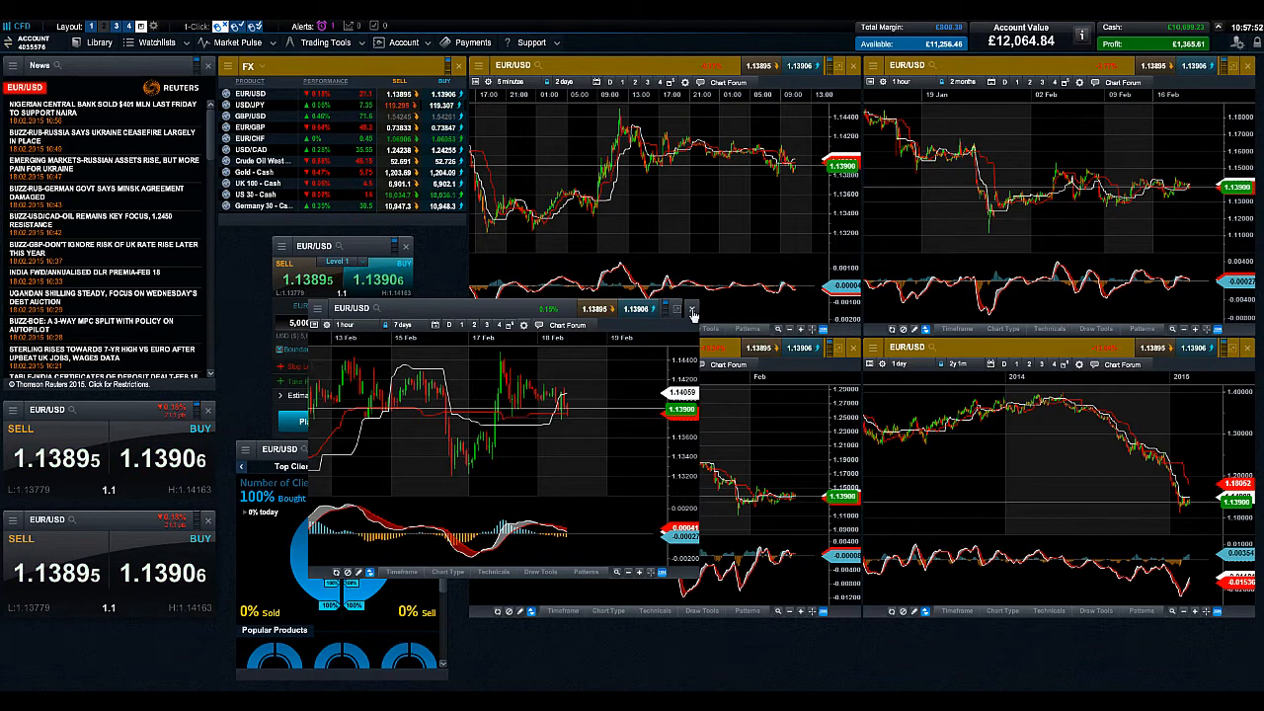
click(692, 310)
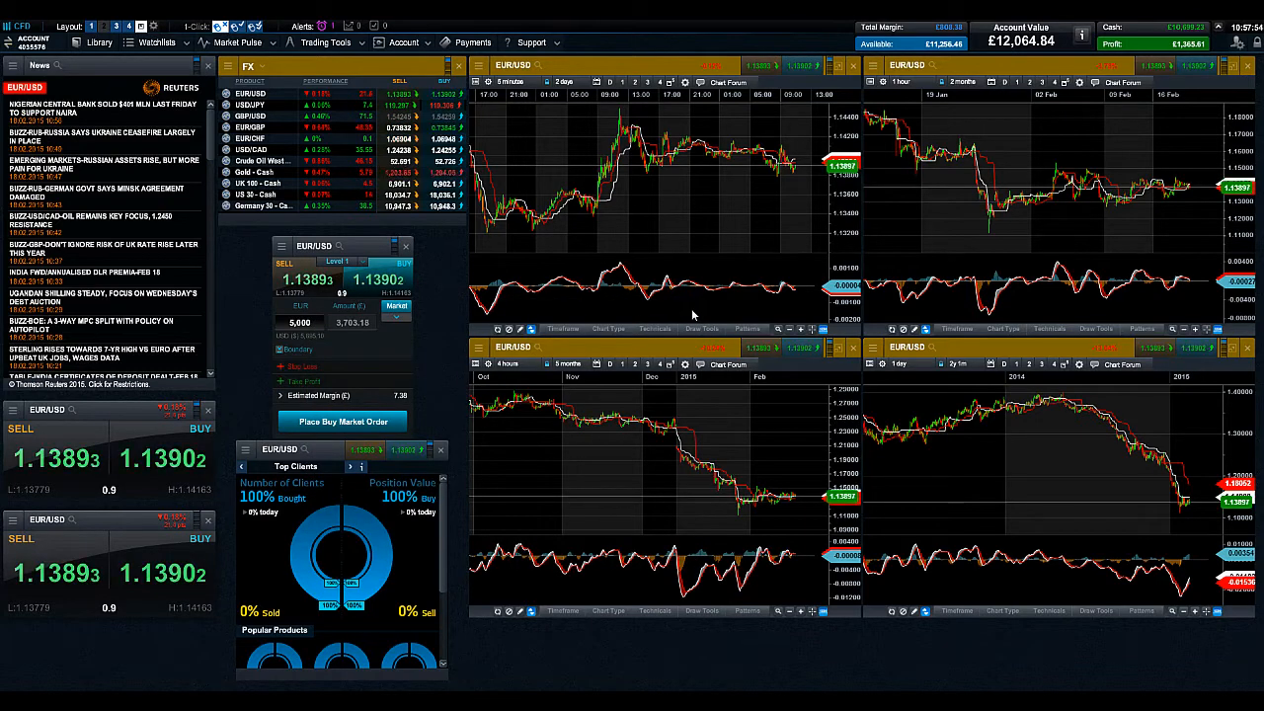
mouse_move(652, 198)
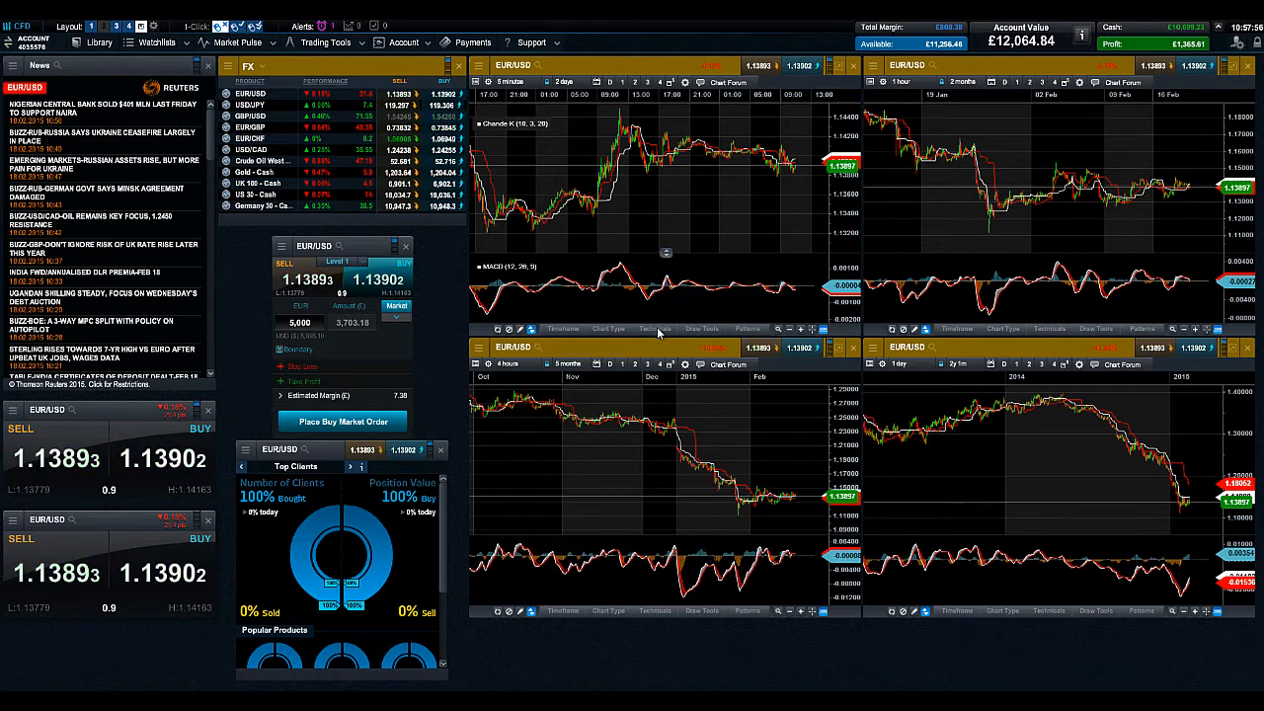
Add an RSI study (period 10) from the top-left chart's Studies list and confirm it.
click(657, 329)
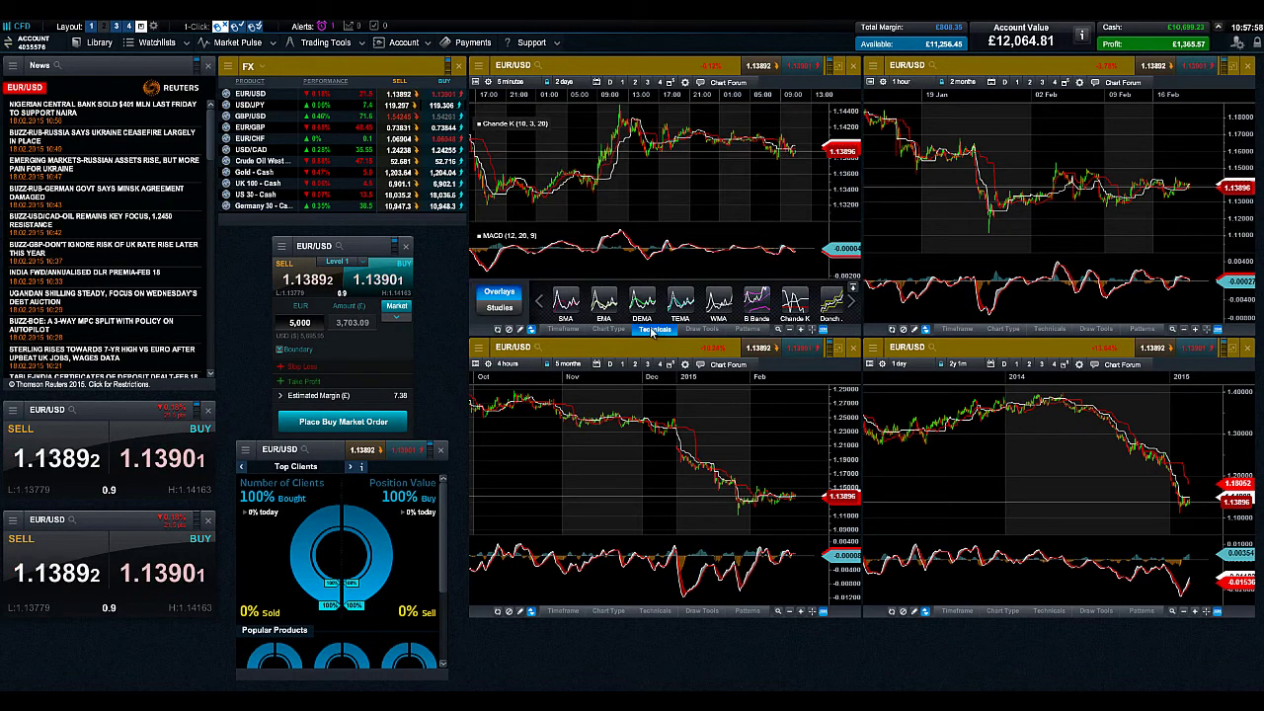
click(499, 308)
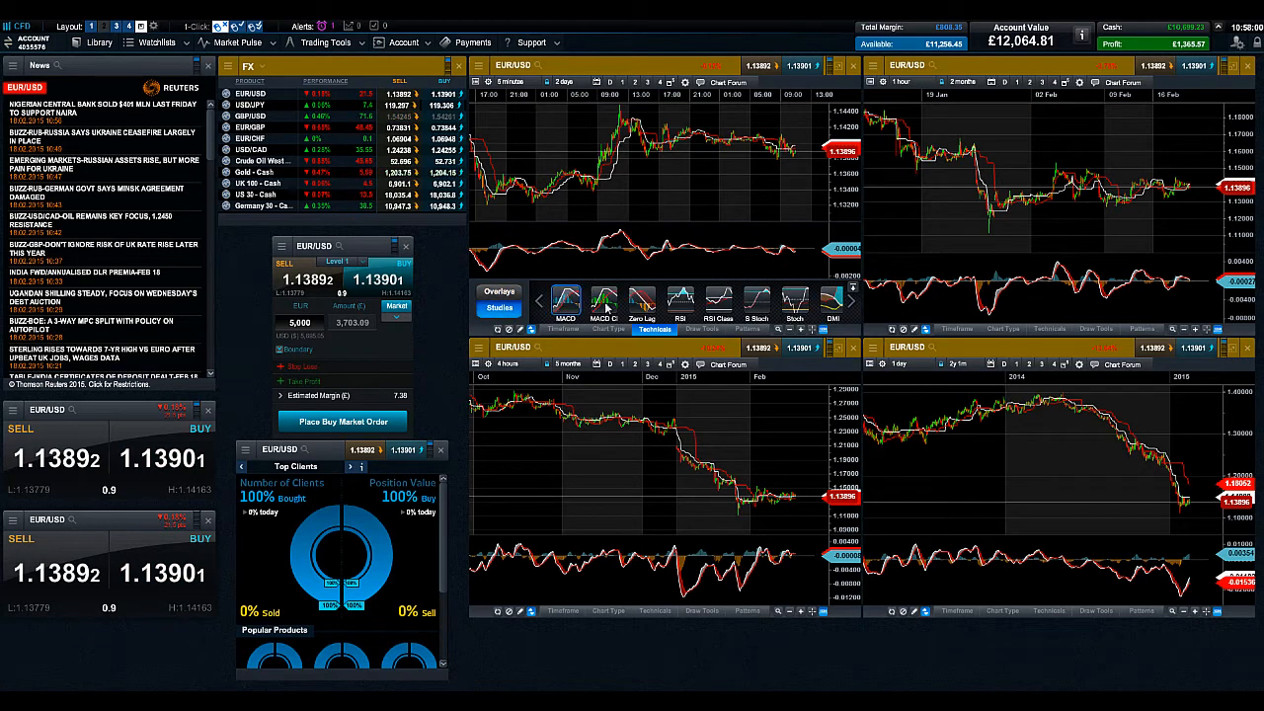
click(680, 309)
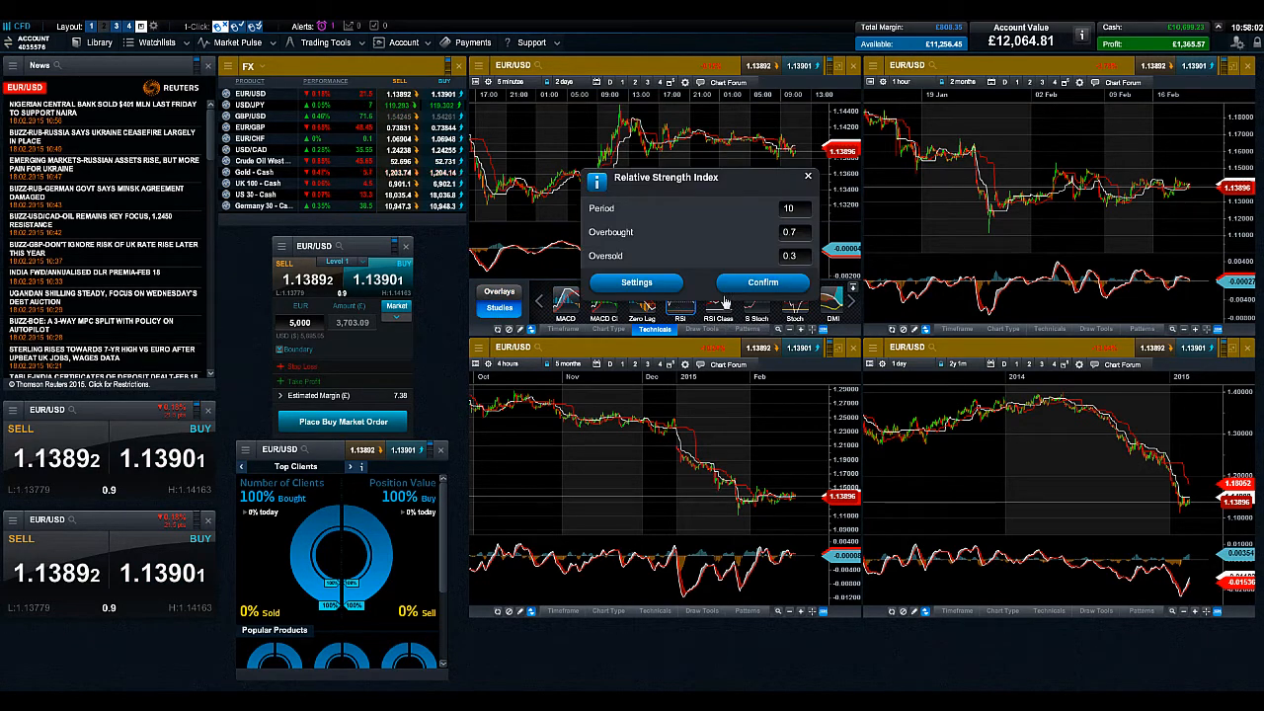
click(762, 283)
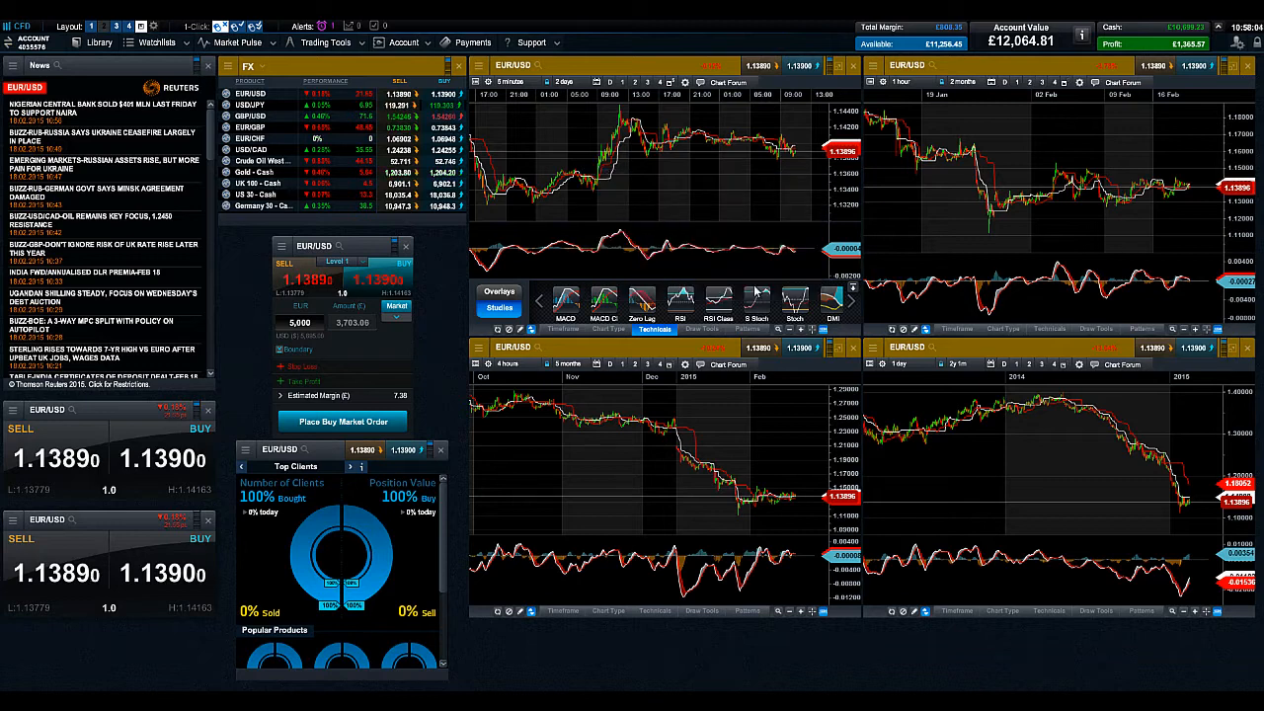
click(853, 292)
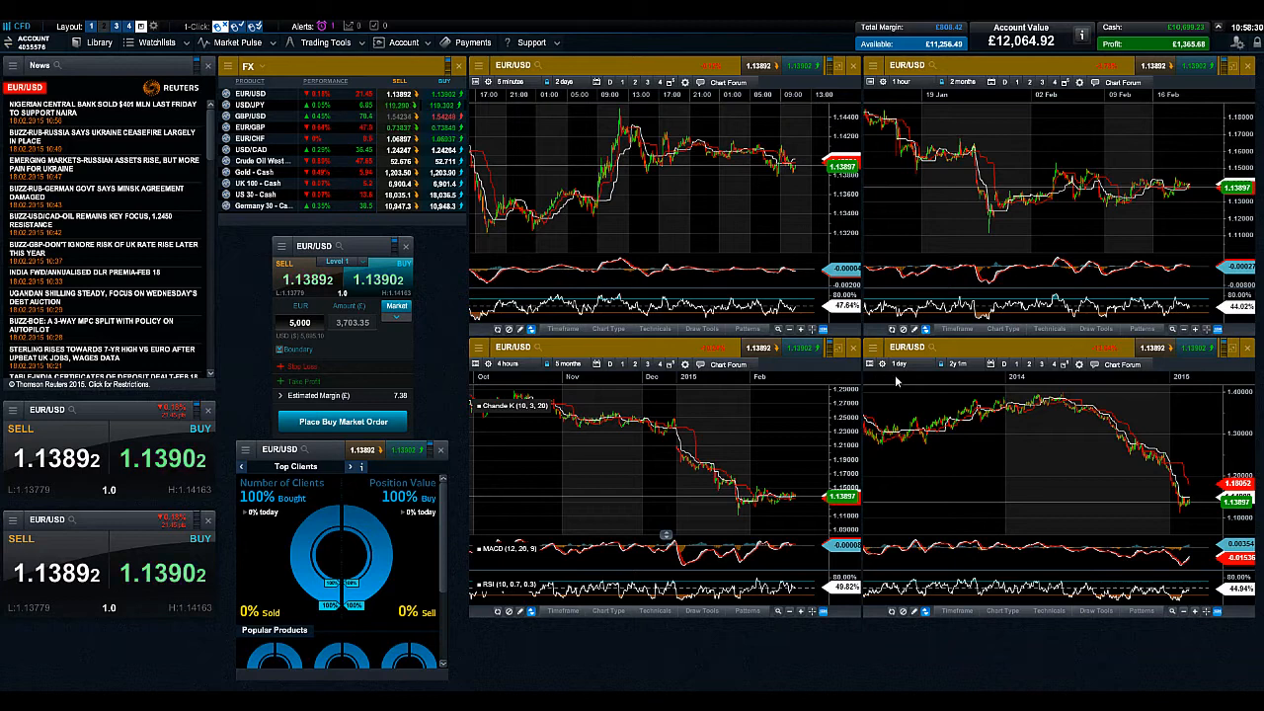
Place an S/R support line at 1.11184 on the lower-left chart, then switch linked panels to Gold - Cash.
click(701, 610)
click(544, 583)
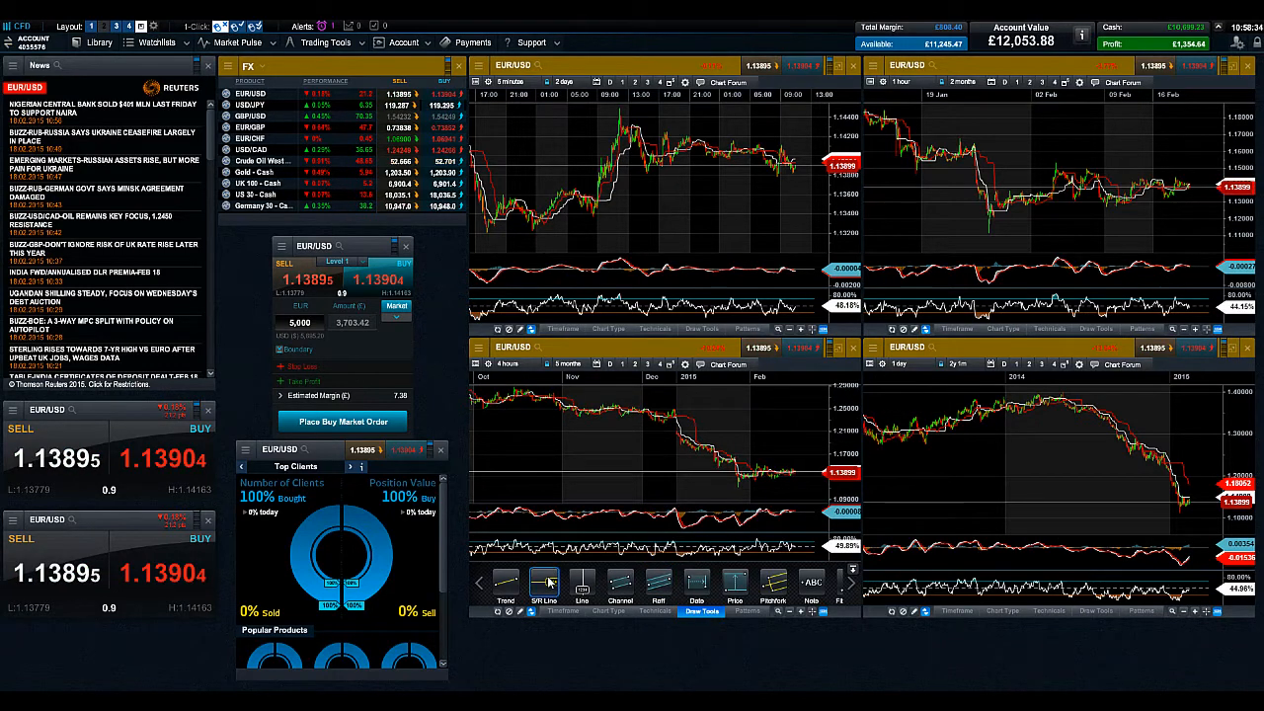
click(727, 497)
drag(728, 496, 729, 490)
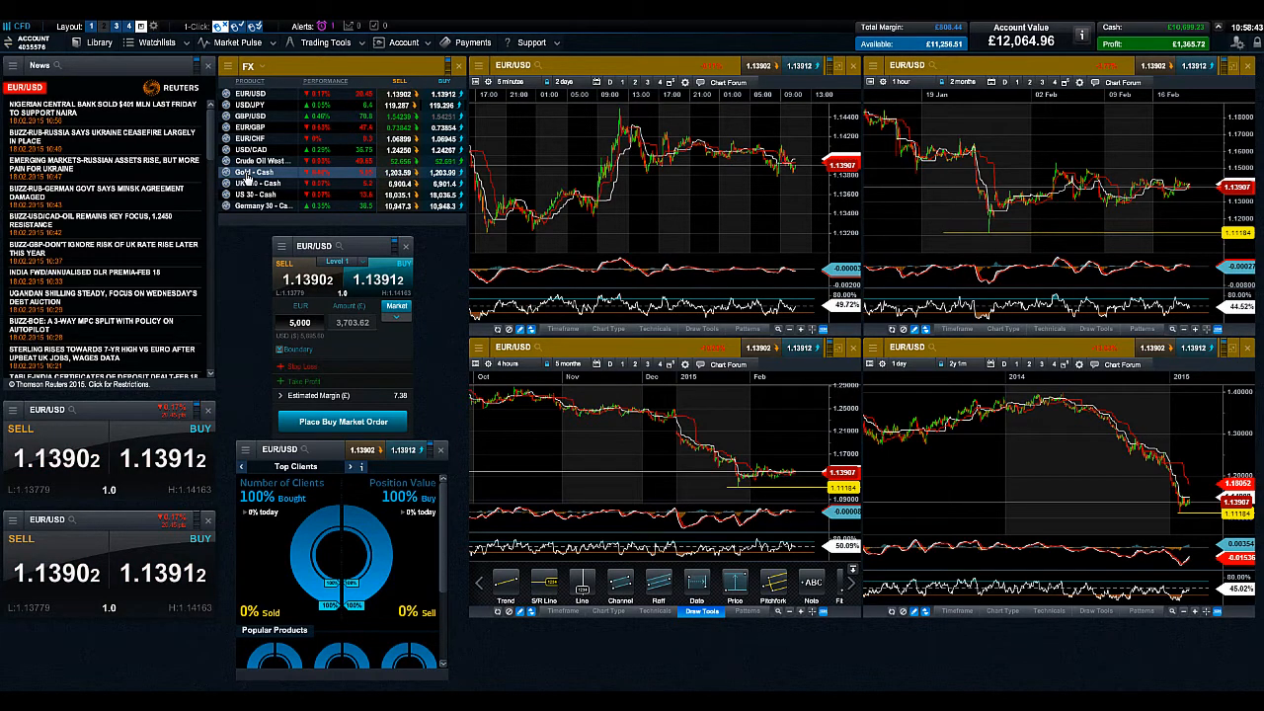
click(246, 172)
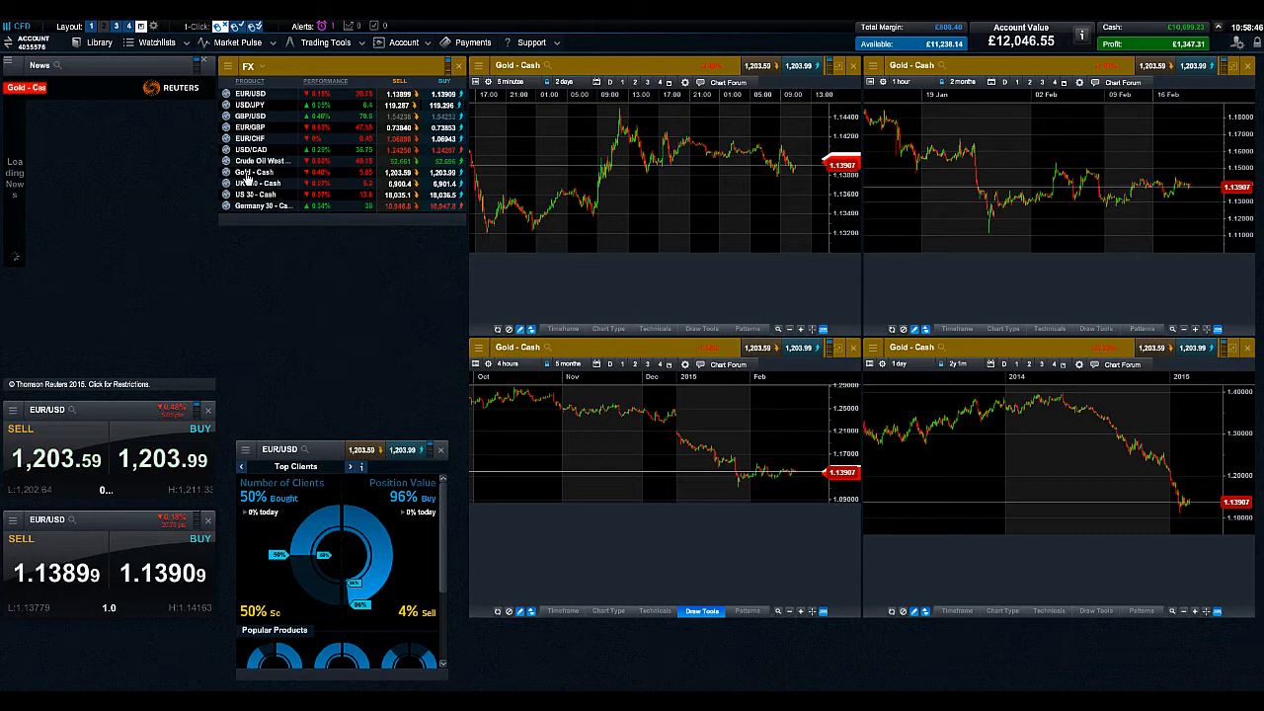